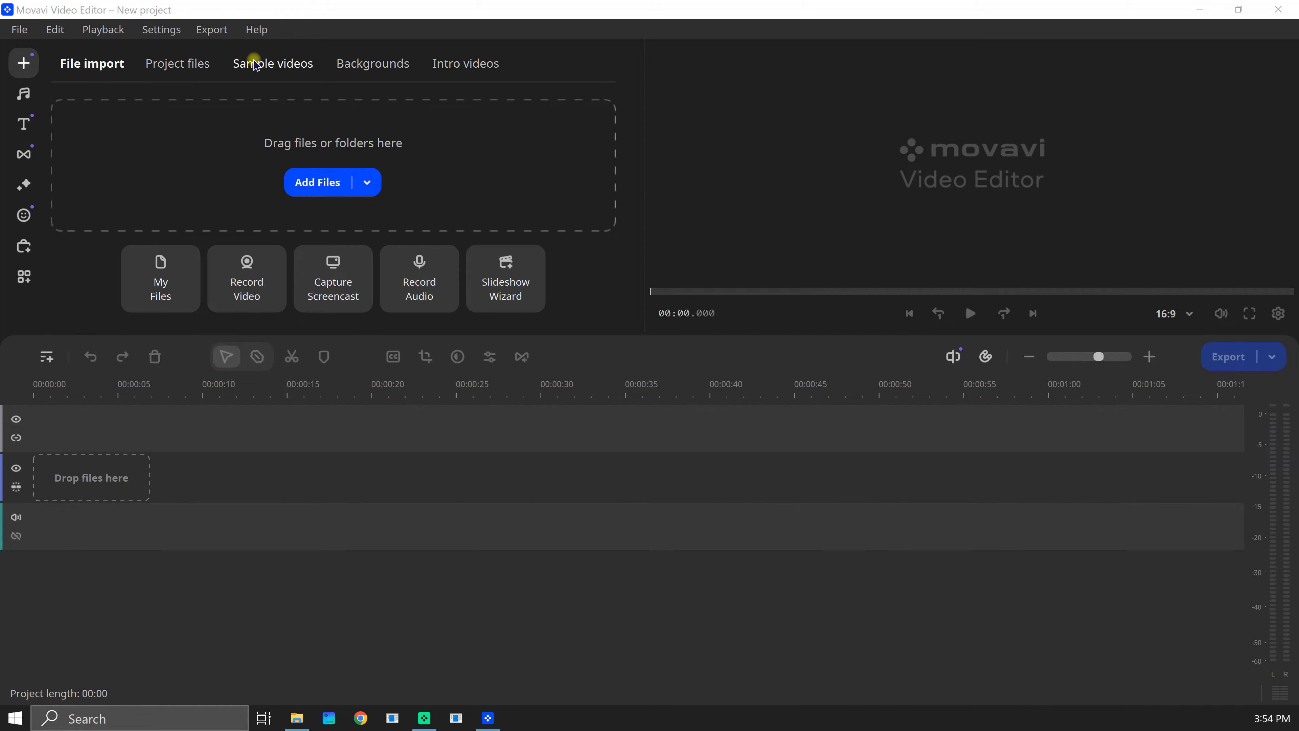
Add the Clouds sample video to the start of the main video track
left_click(254, 65)
left_click(479, 207)
left_click_drag(478, 207, 69, 478)
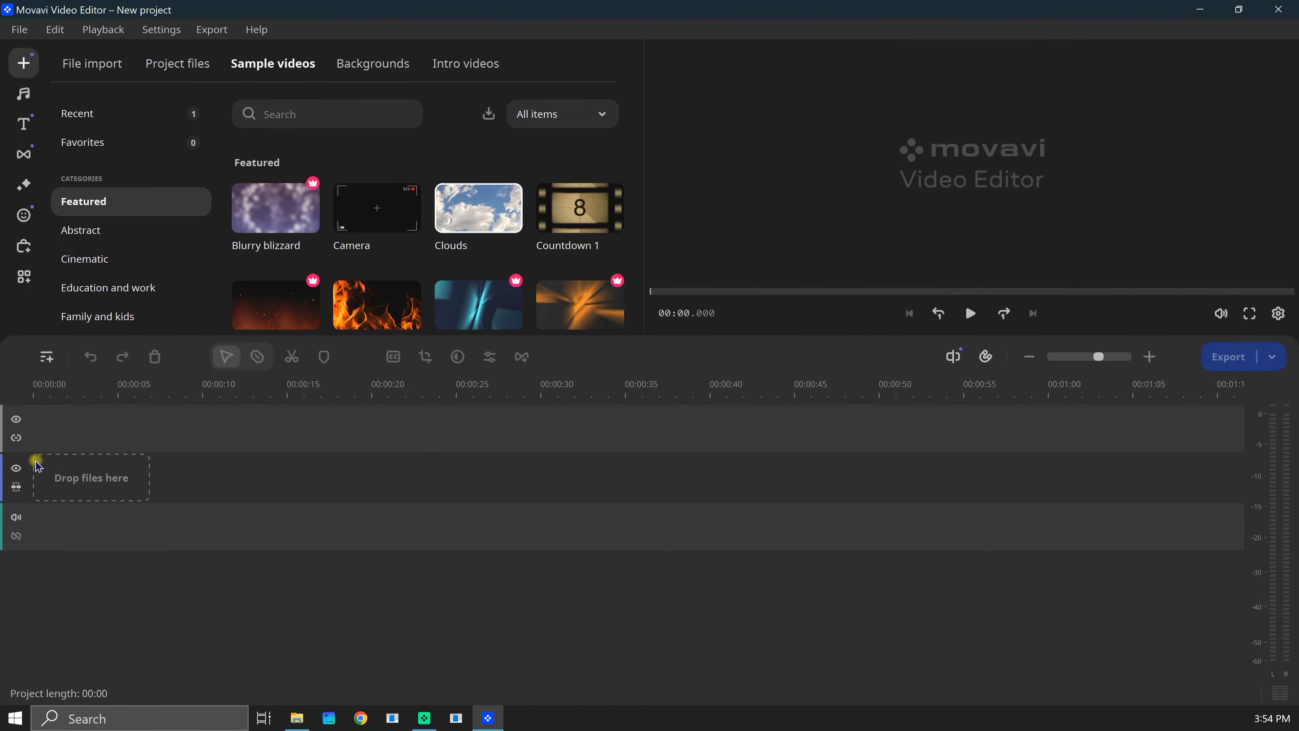
Search the titles for "SIM" and place the Simple text title above the start of the Clouds clip
left_click(23, 125)
left_click(279, 110)
type("SIM")
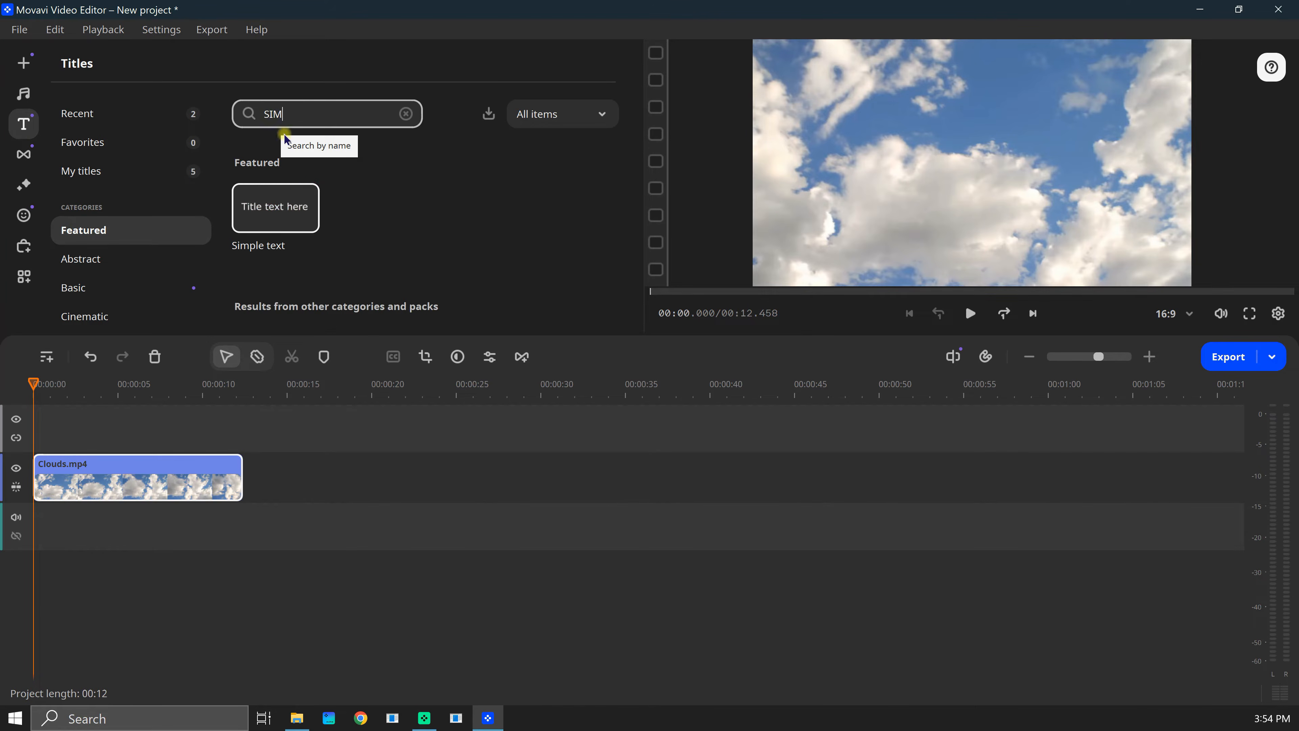
left_click(276, 207)
left_click_drag(276, 207, 40, 422)
Change the title to "DREAM" in the Impact font and enlarge it to fill the width of the frame
scroll(191, 241, "up", 3)
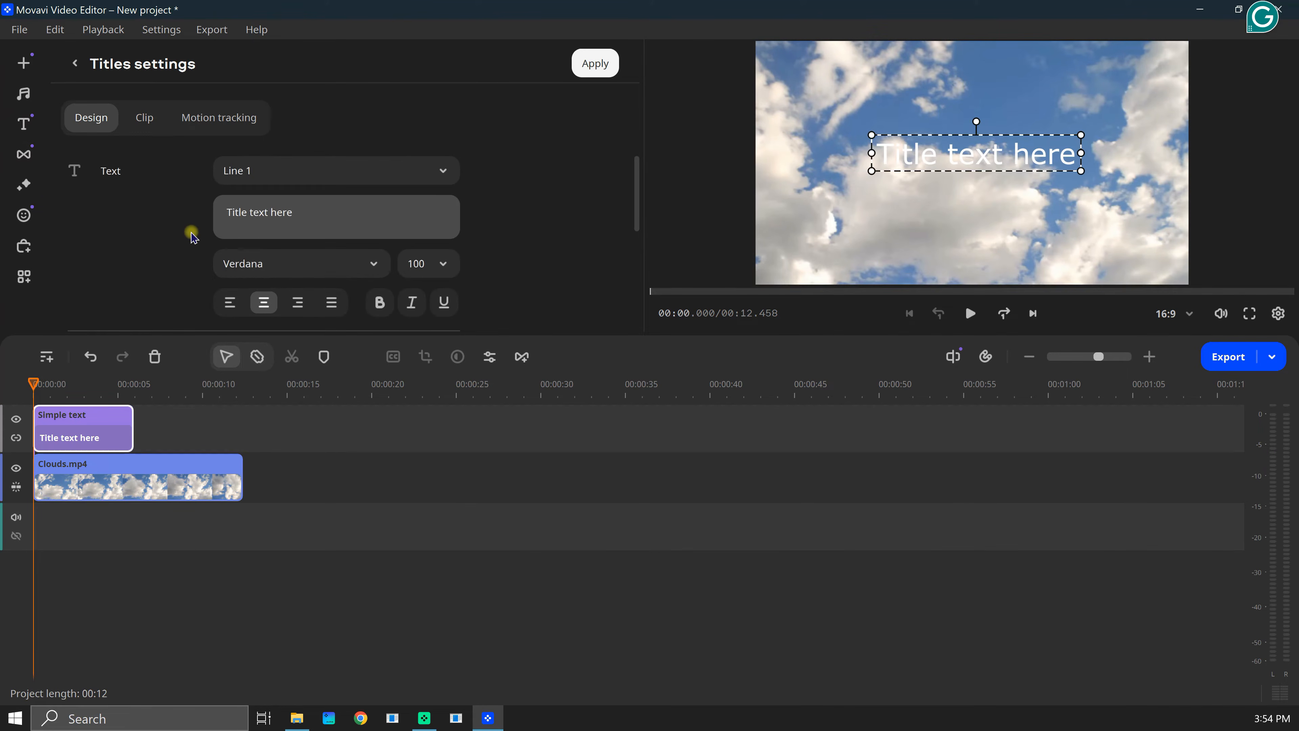
left_click(337, 213)
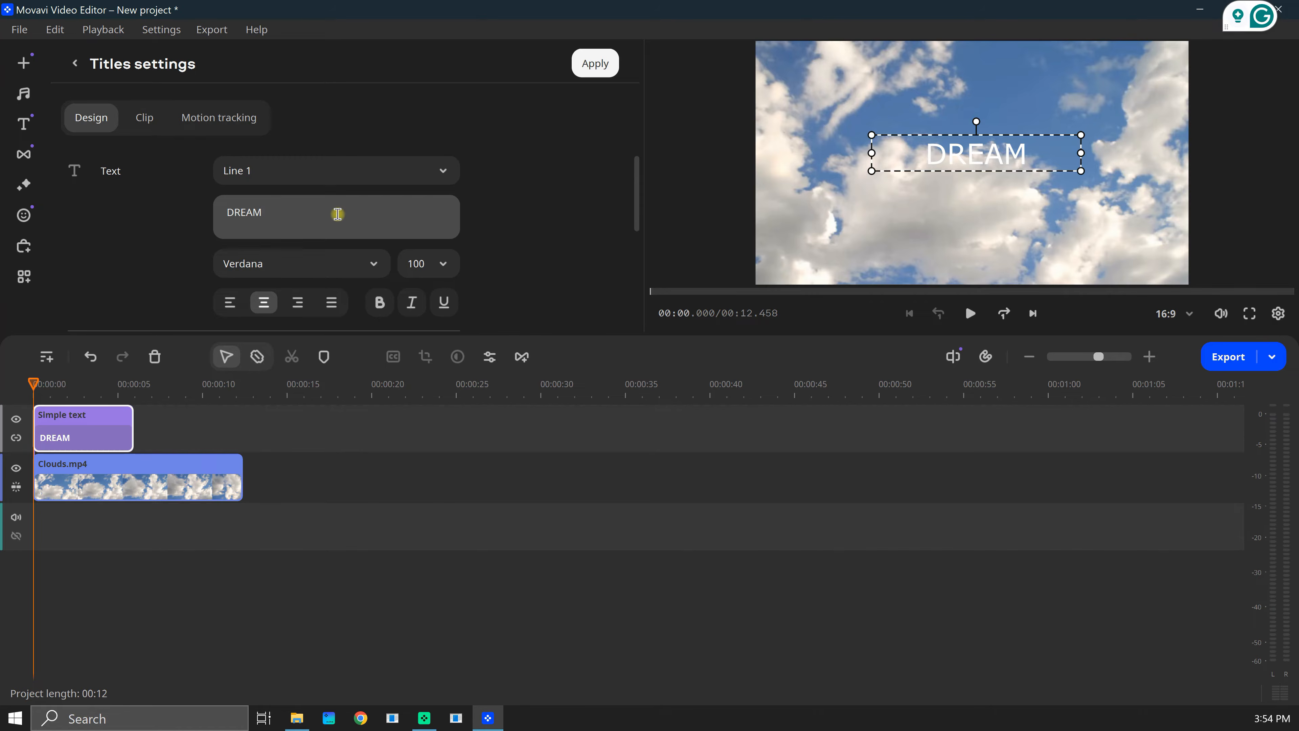
left_click(301, 263)
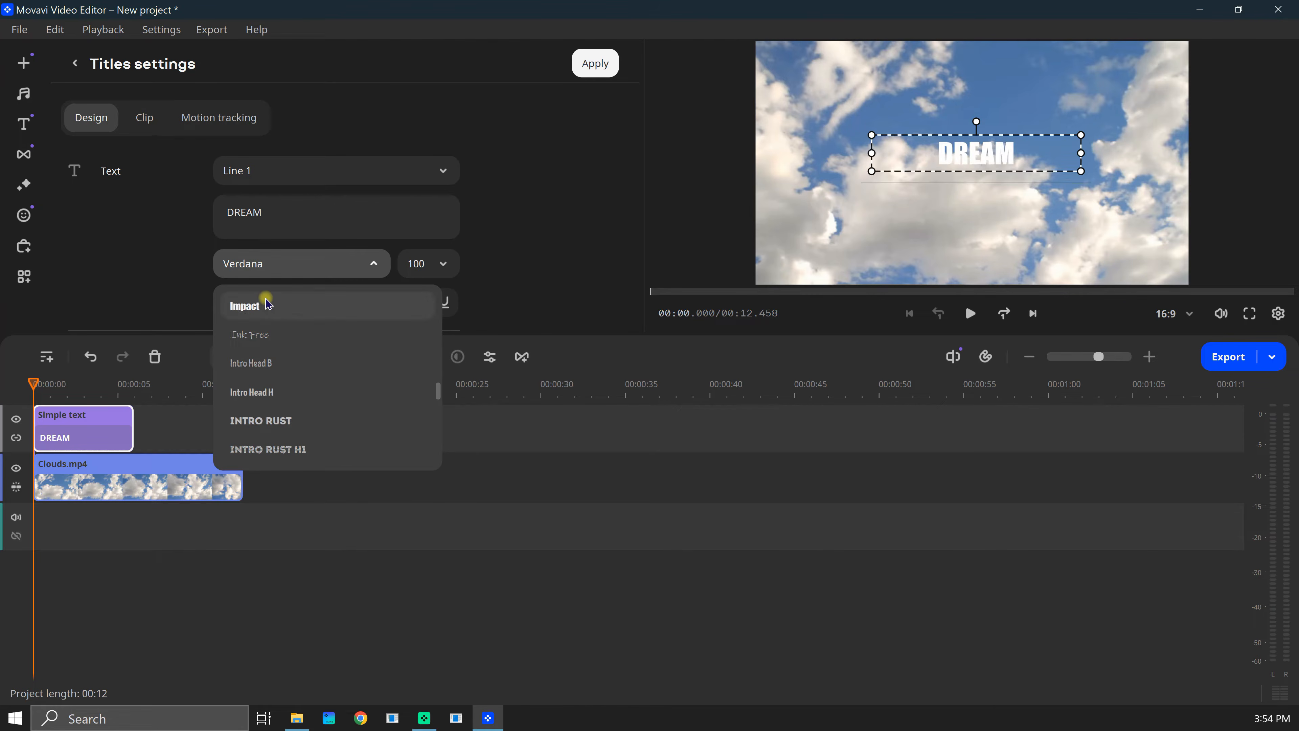
left_click(267, 305)
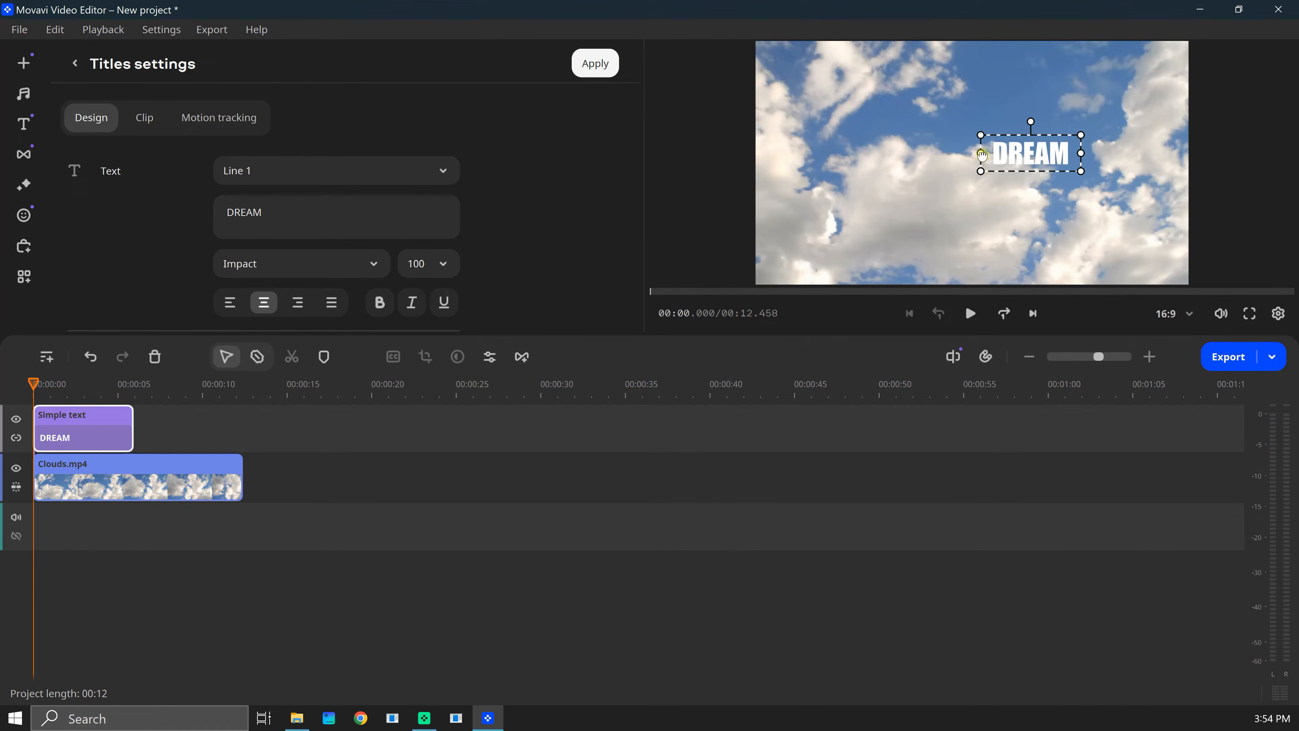
left_click_drag(999, 171, 622, 377)
left_click_drag(913, 206, 1038, 132)
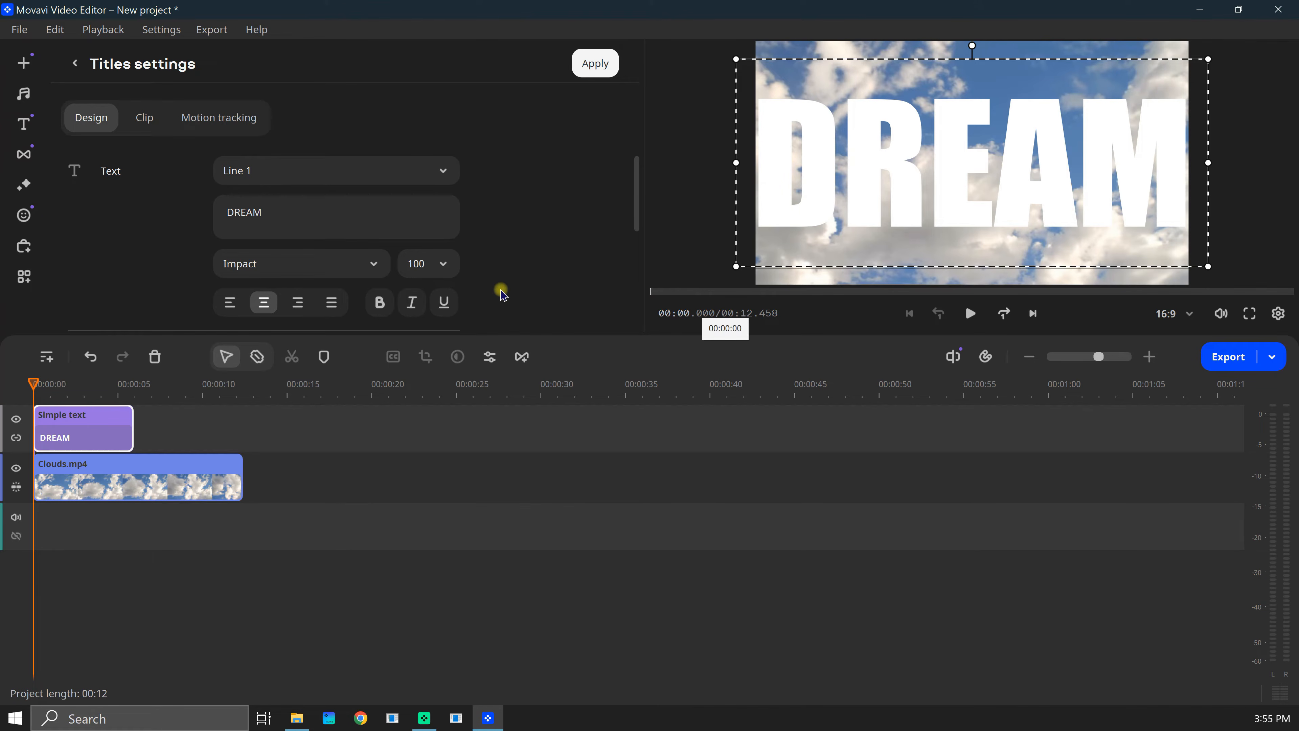
Color the DREAM title bright green and remove its outline
scroll(487, 288, "down", 3)
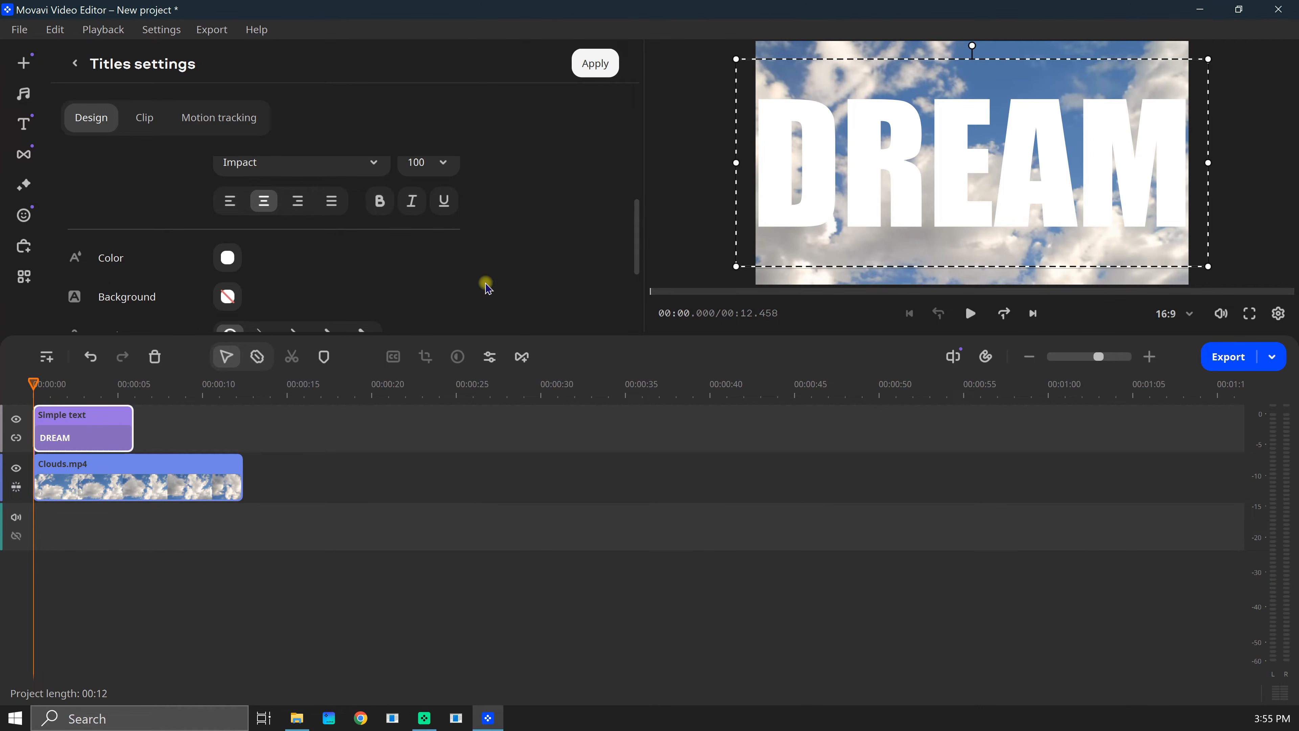
left_click(222, 260)
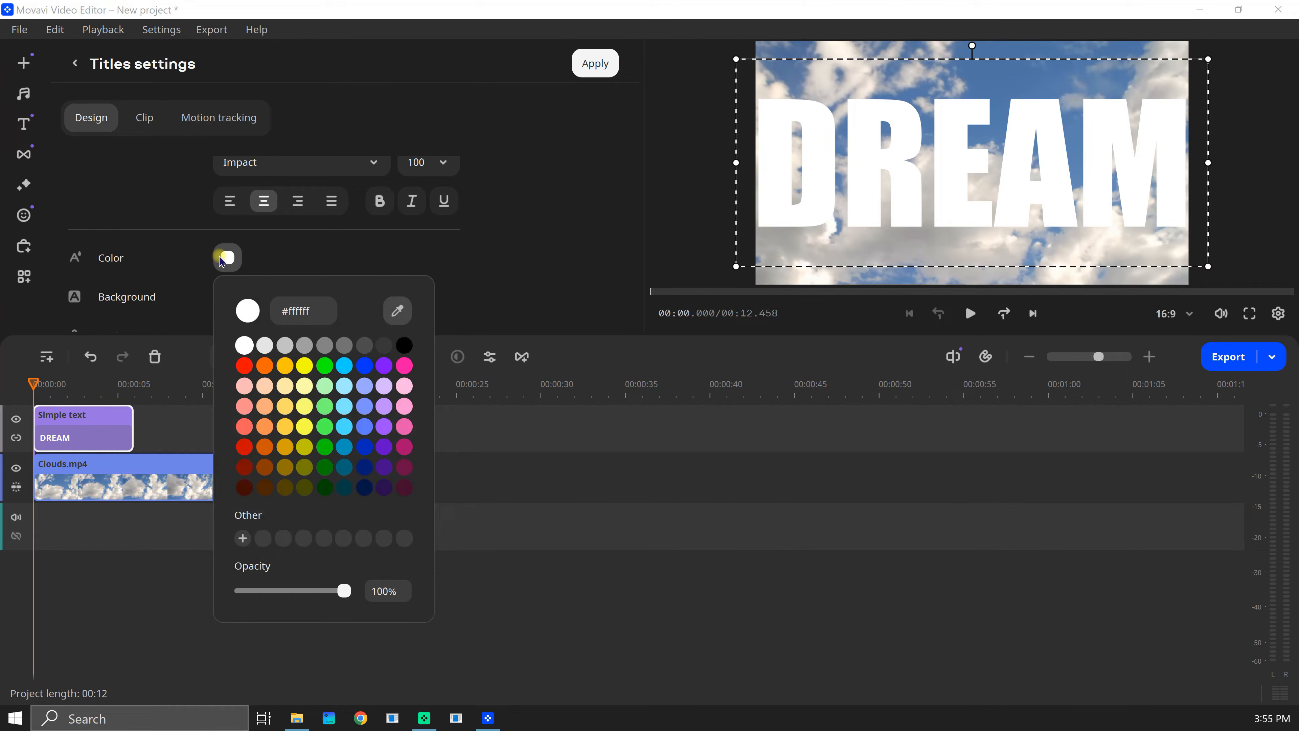
left_click(326, 366)
scroll(312, 307, "down", 2)
left_click(302, 236)
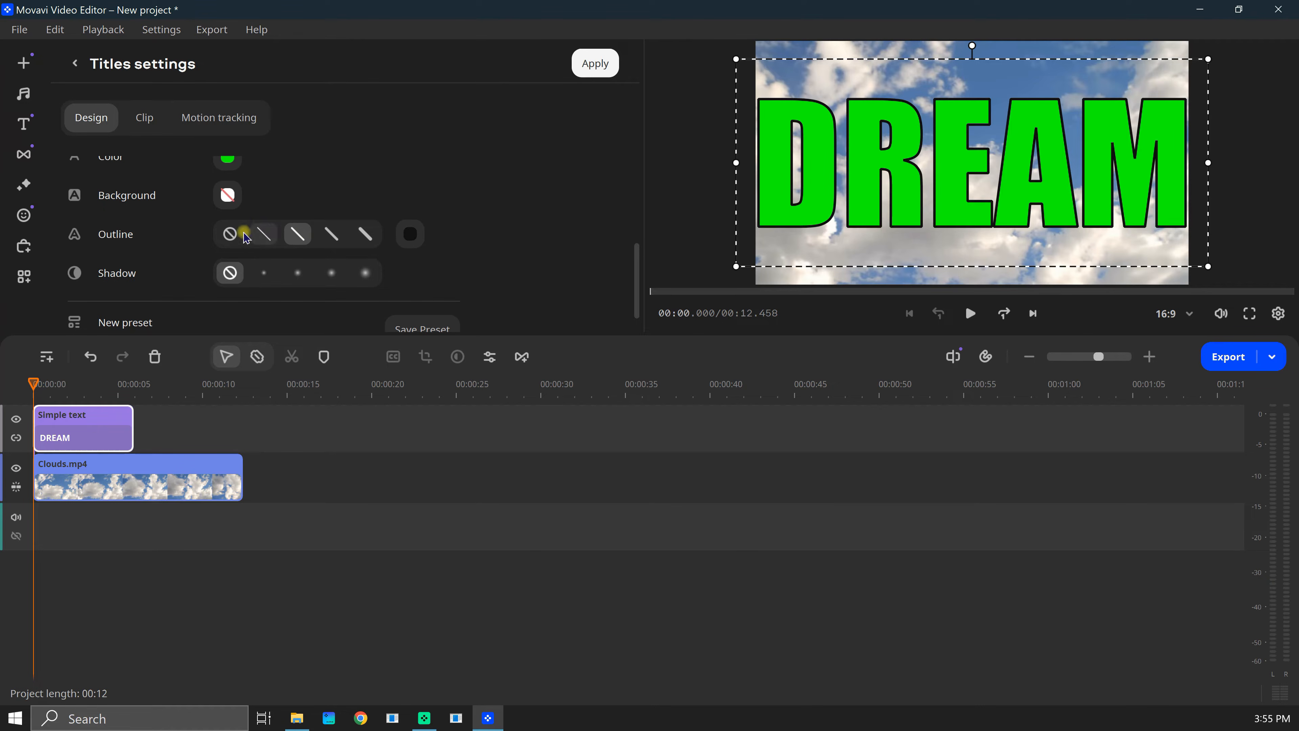
left_click(231, 235)
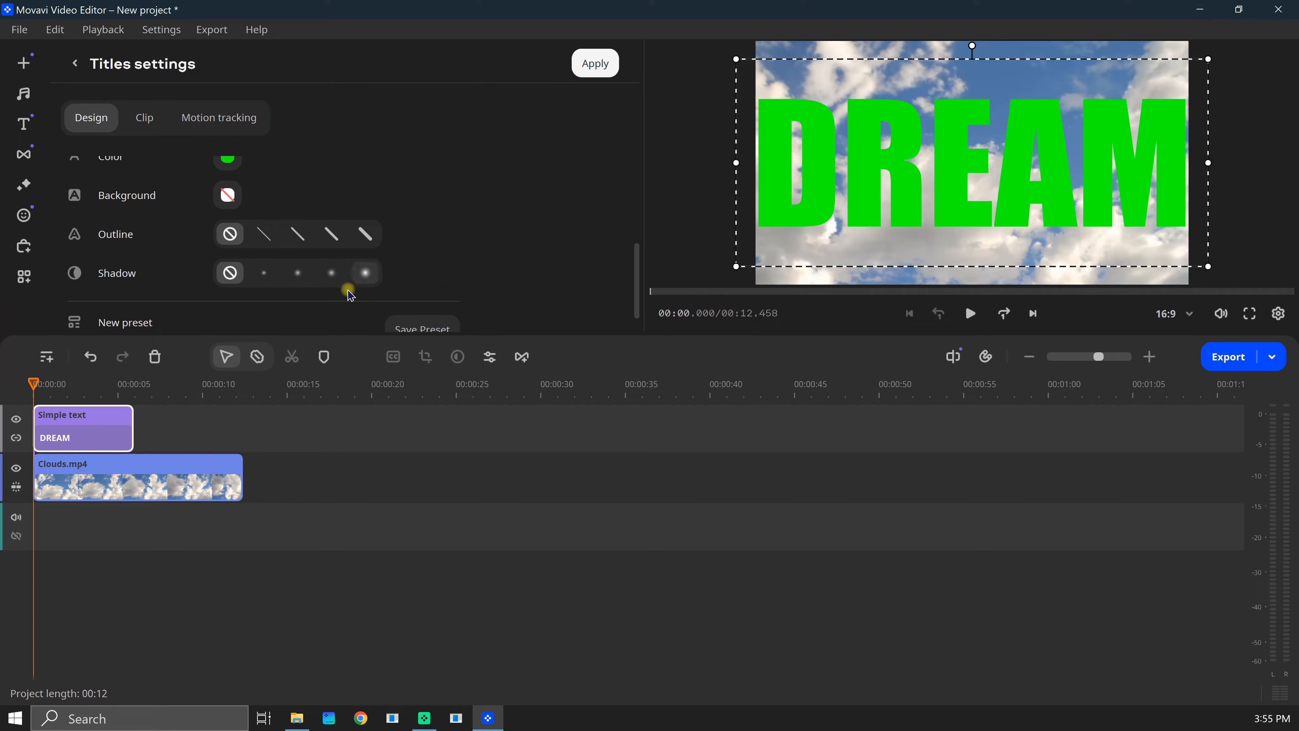
Extend the DREAM title to the end of the Clouds clip and select the whole project length as a fragment
left_click_drag(135, 429, 241, 430)
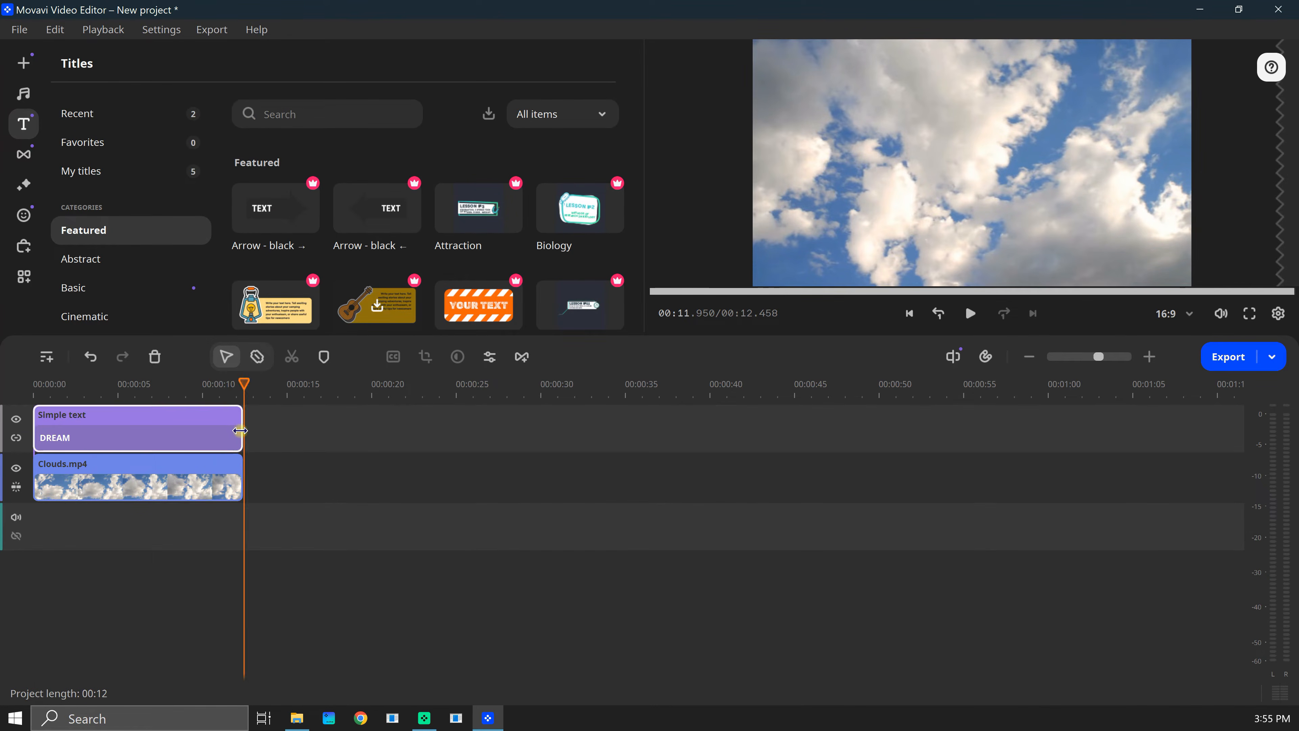
right_click(262, 477)
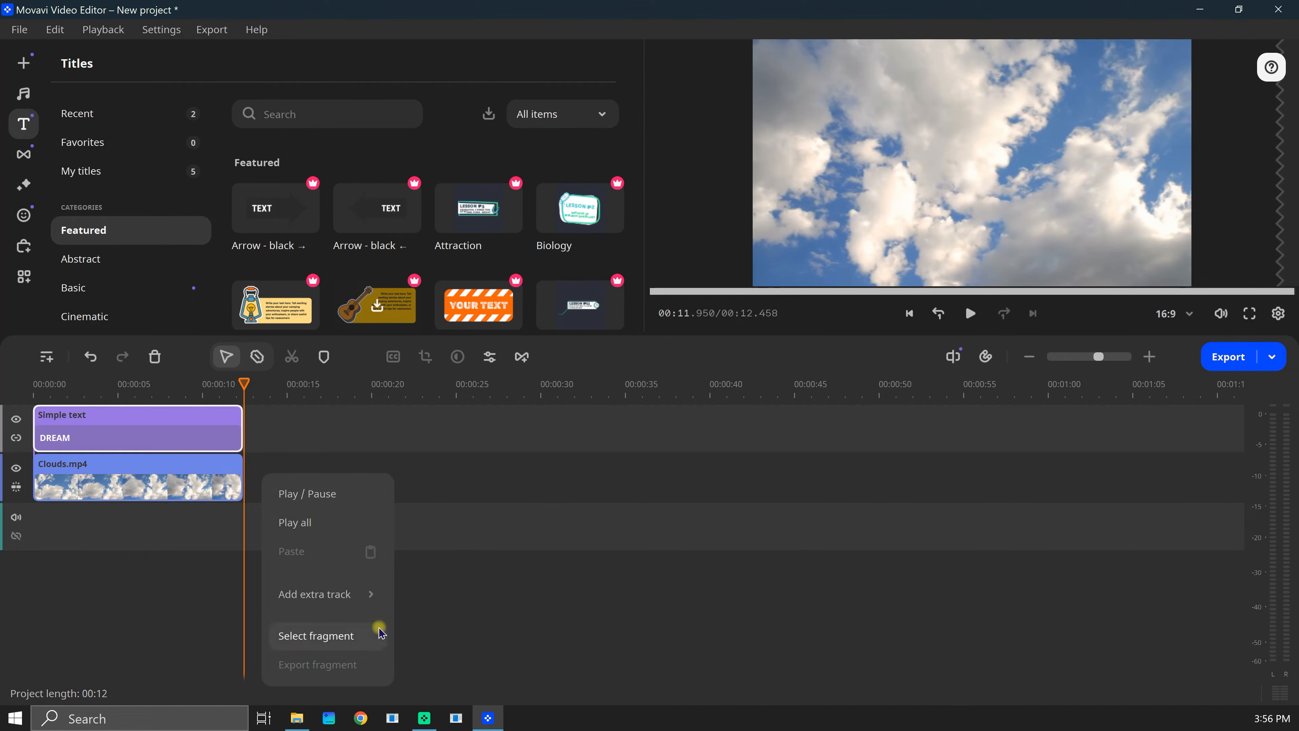
left_click(373, 639)
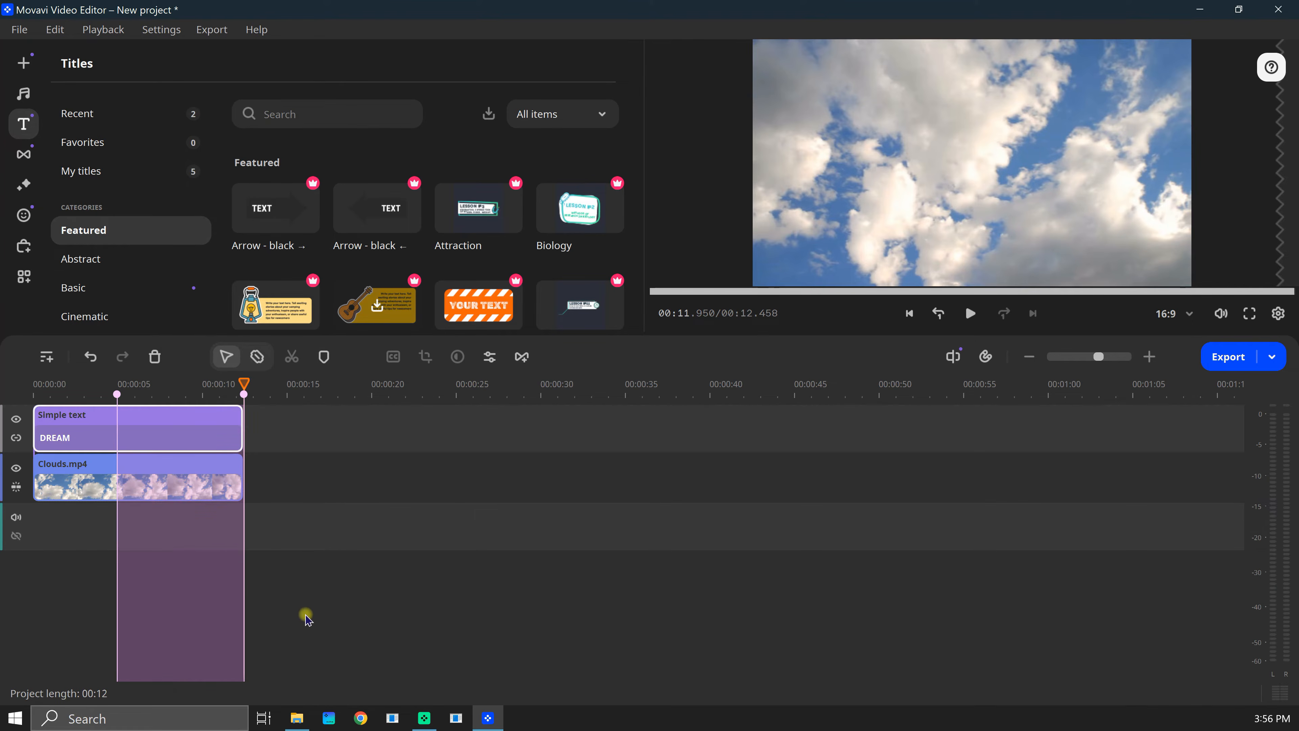
left_click_drag(116, 398, 33, 400)
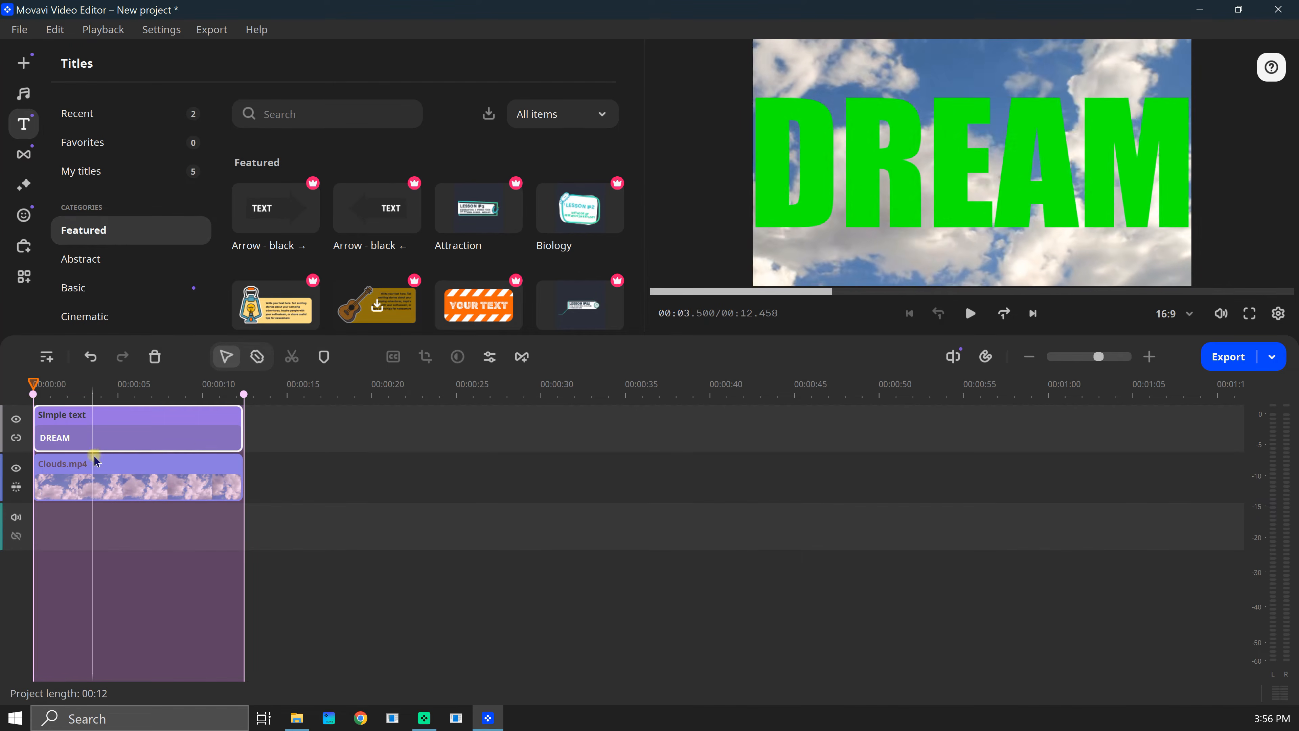
Export the selected fragment and place OFFICIAL EXPORT.mp4 on the main video track after the Clouds clip
right_click(139, 529)
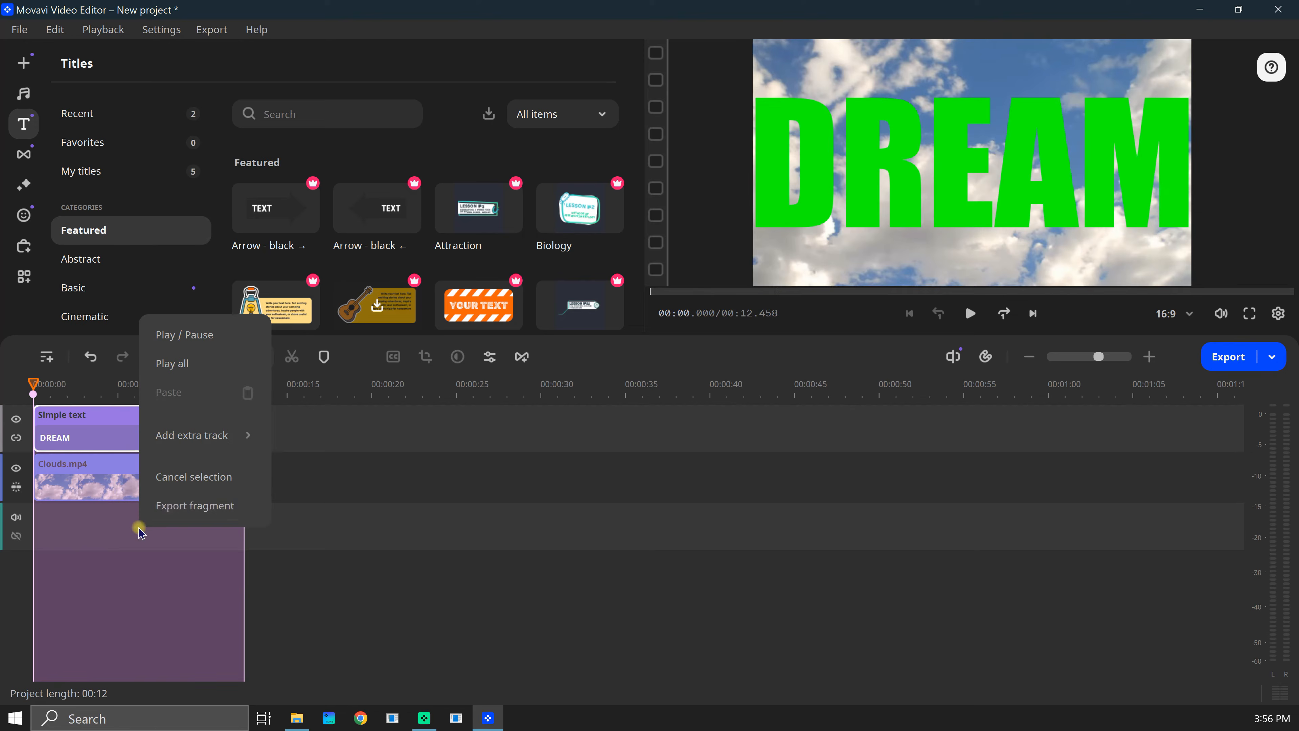
left_click(245, 509)
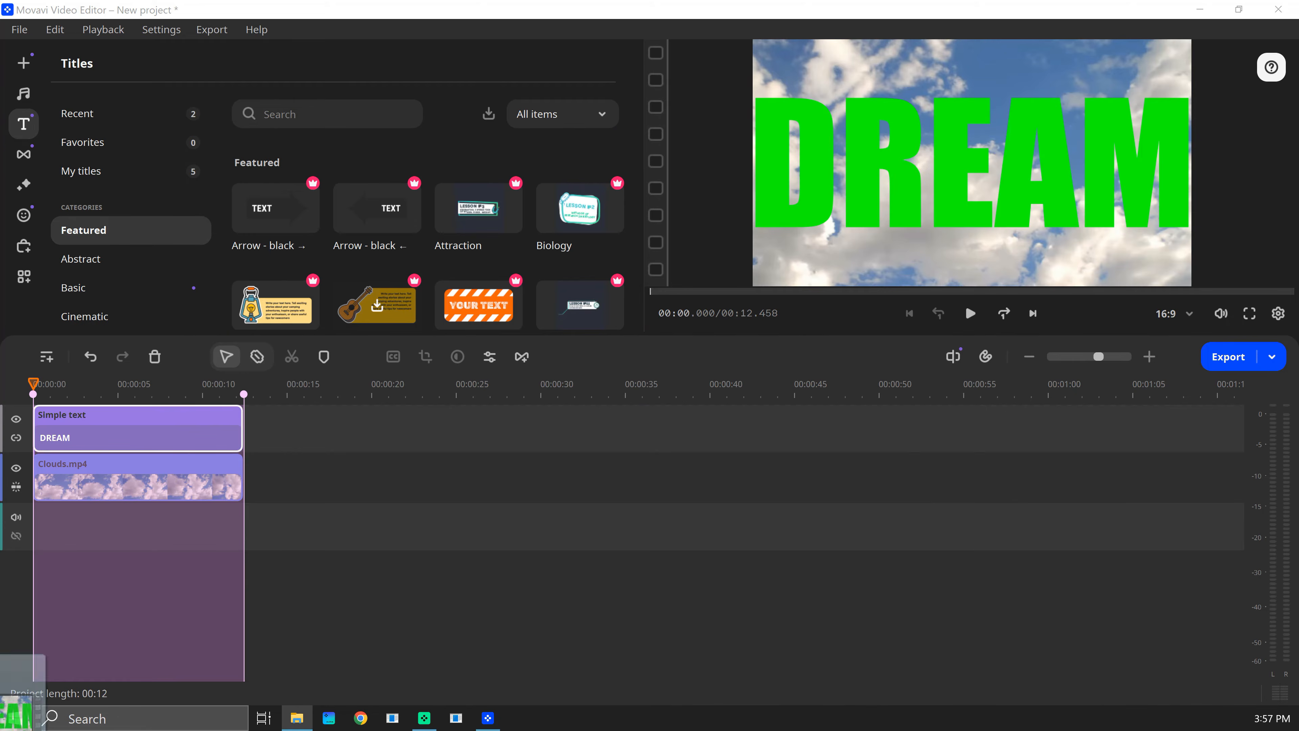
left_click_drag(3, 729, 276, 496)
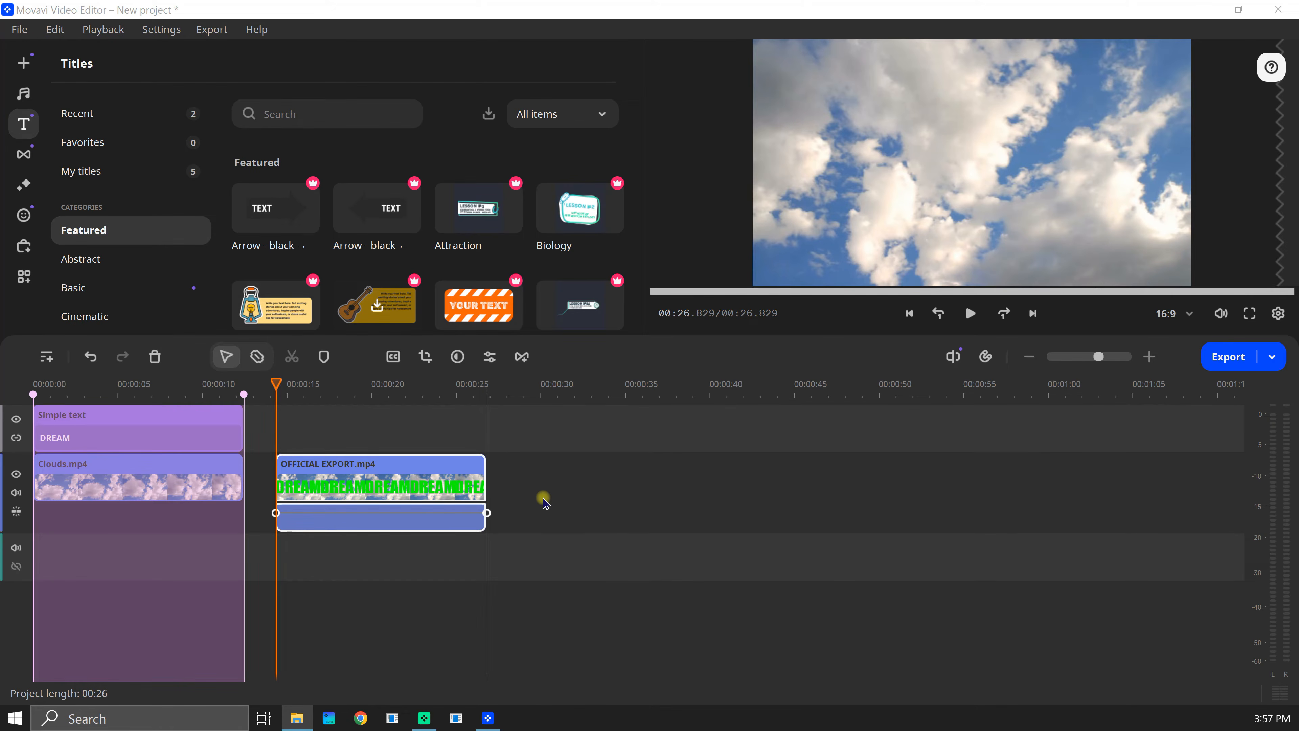
Cancel the fragment selection and delete the DREAM title clip from the title track
right_click(148, 522)
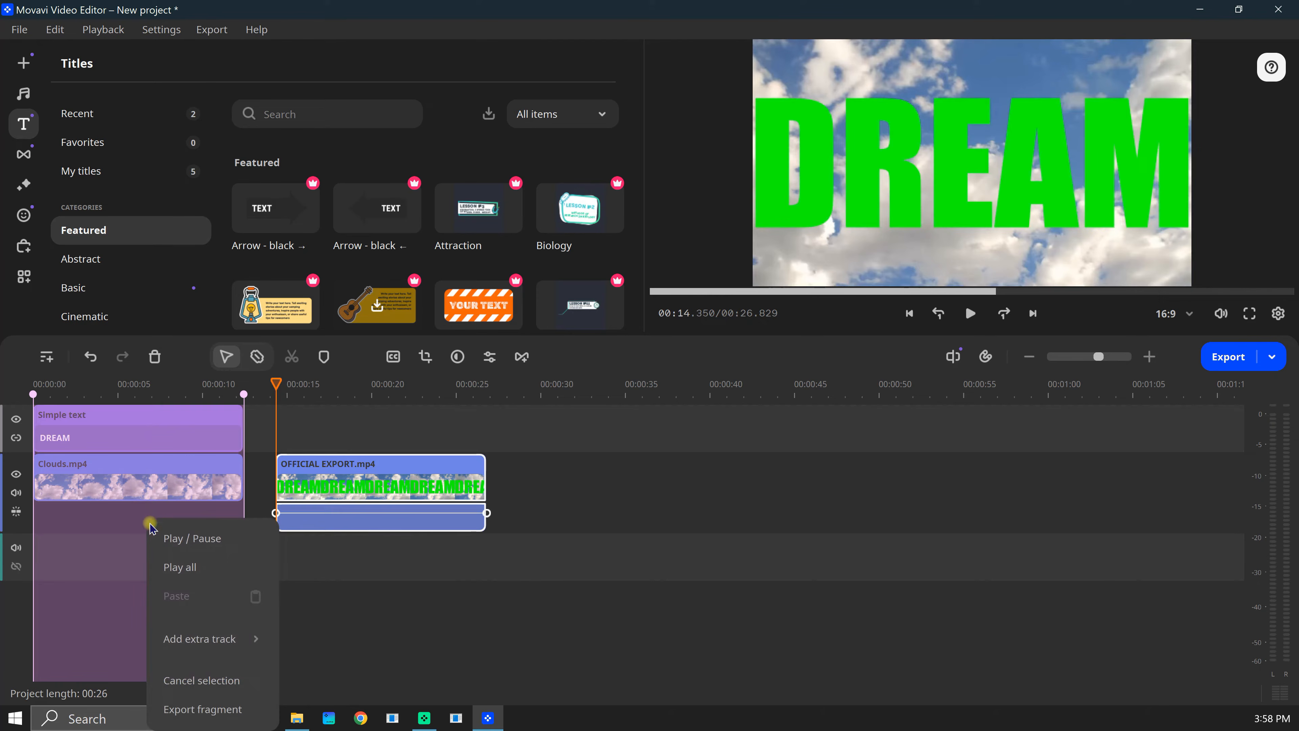
left_click(254, 681)
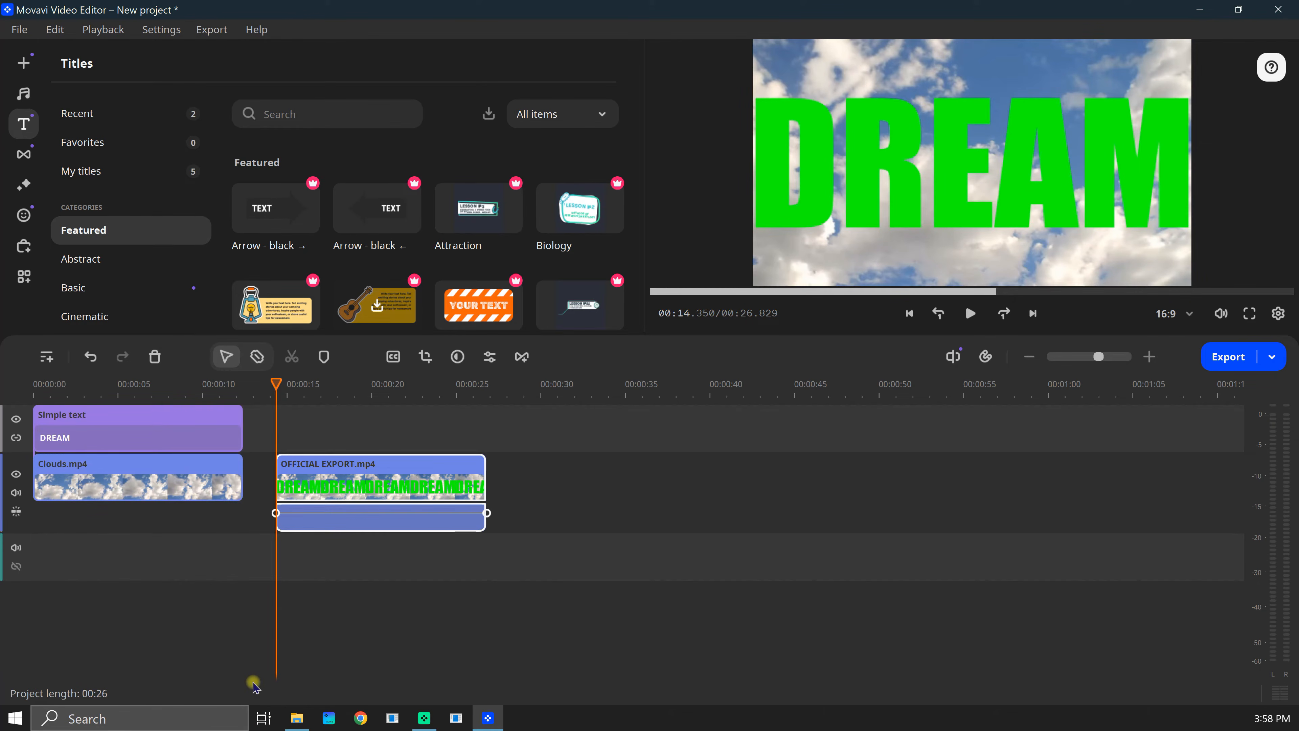
right_click(169, 432)
left_click(229, 379)
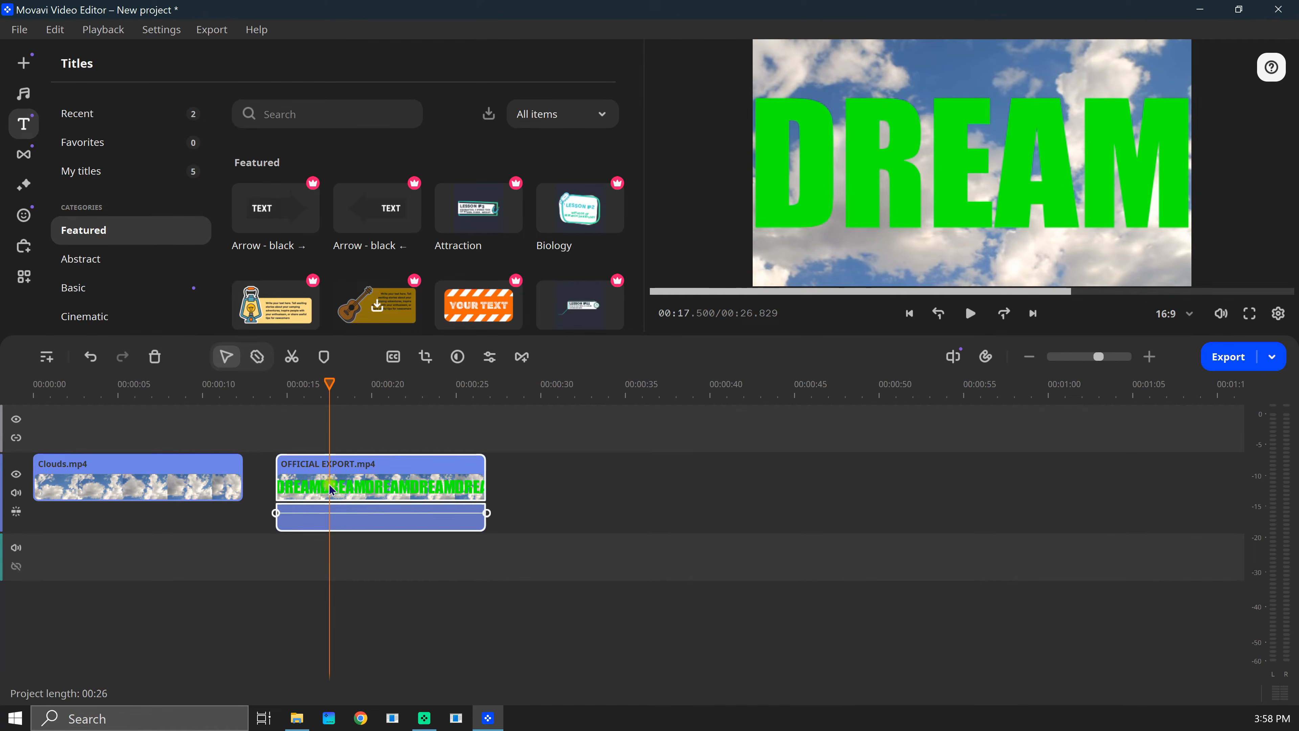
Apply a chroma key to the OFFICIAL EXPORT clip using the green of the DREAM letters
left_click(30, 278)
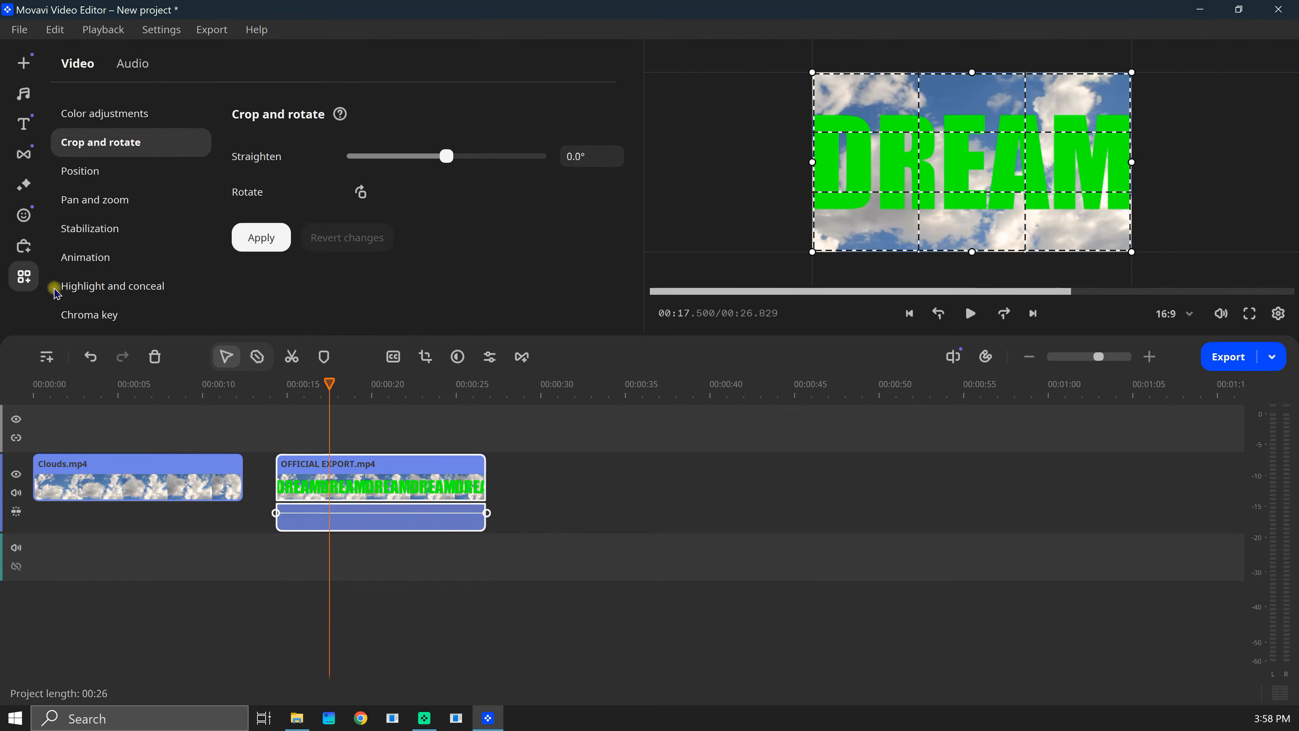
left_click(137, 317)
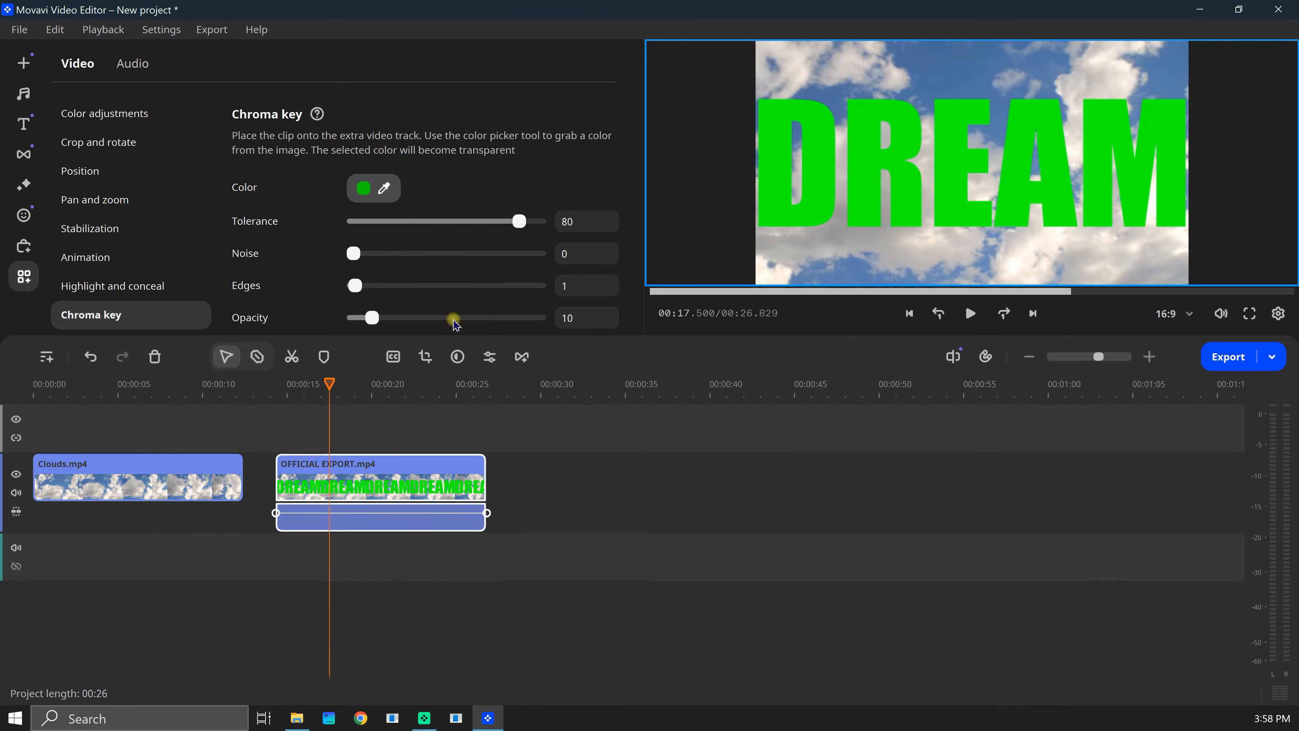
left_click(819, 182)
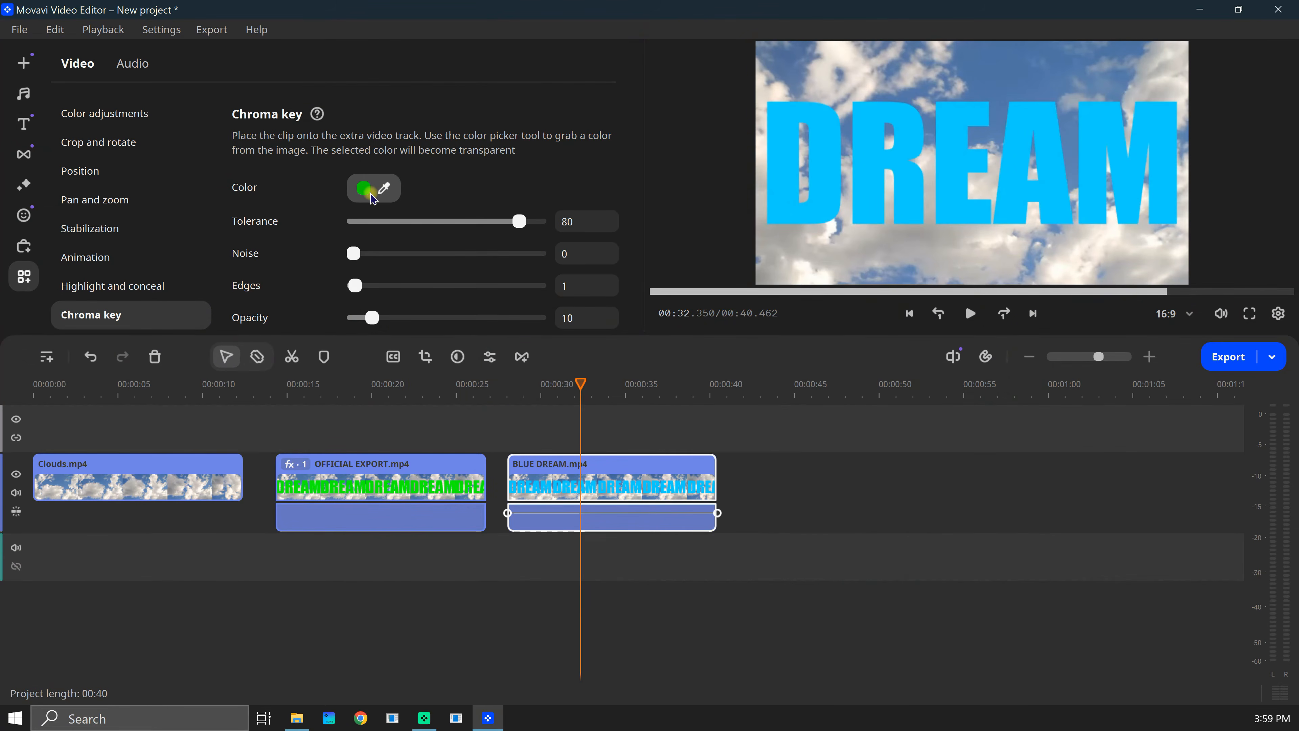
Key out the blue letters of the BLUE DREAM clip and lower the chroma key tolerance to 20
left_click(372, 199)
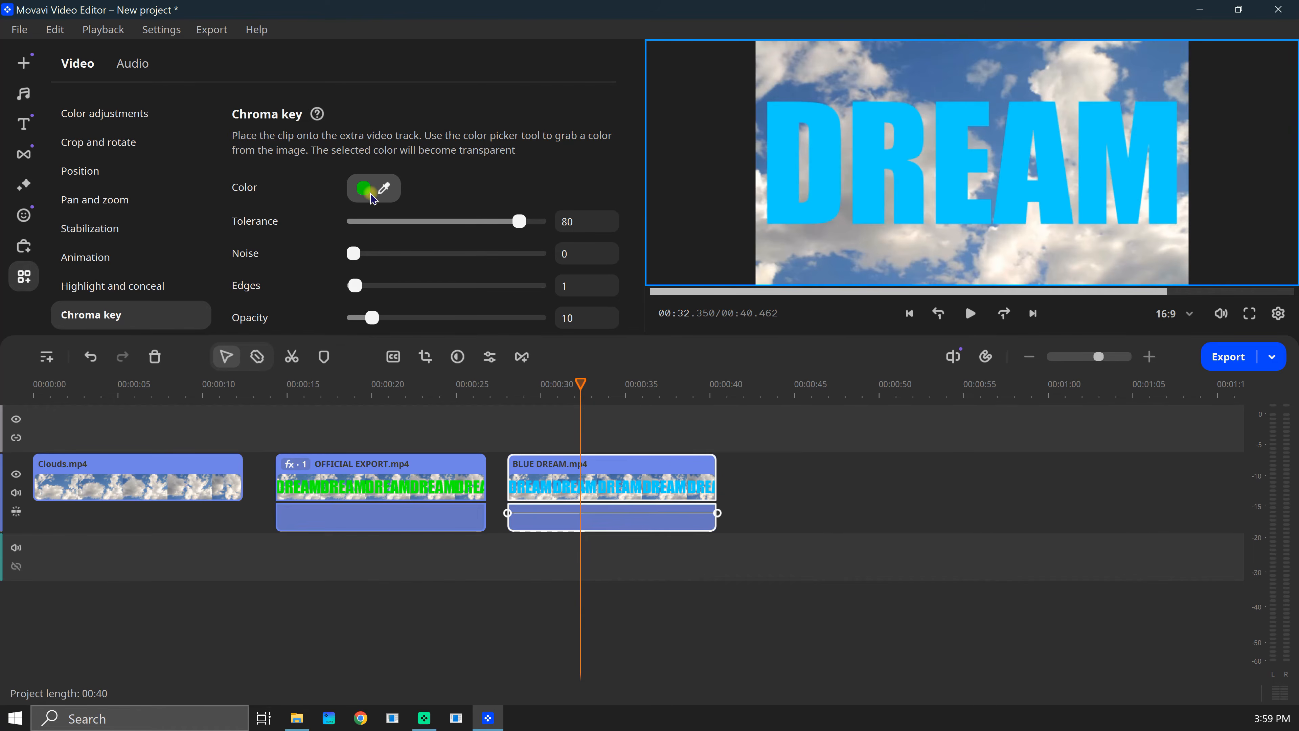
left_click(903, 185)
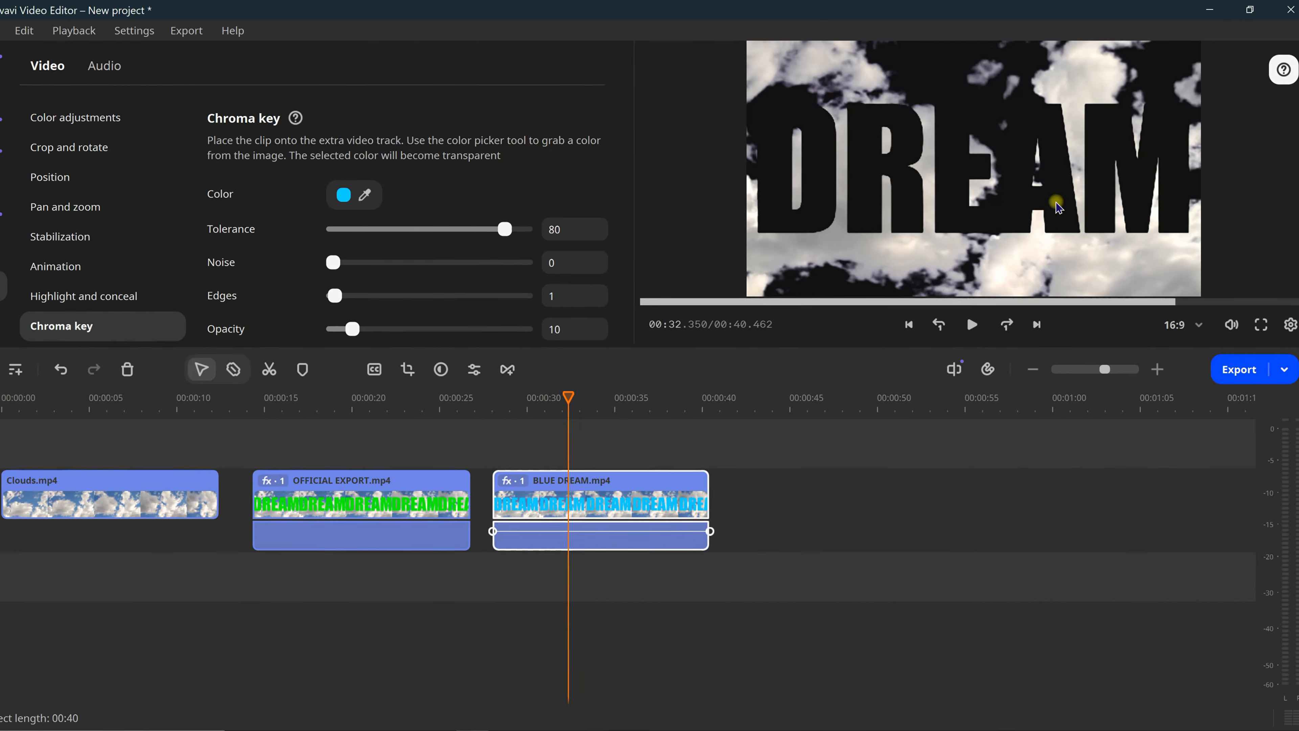
left_click_drag(505, 230, 364, 260)
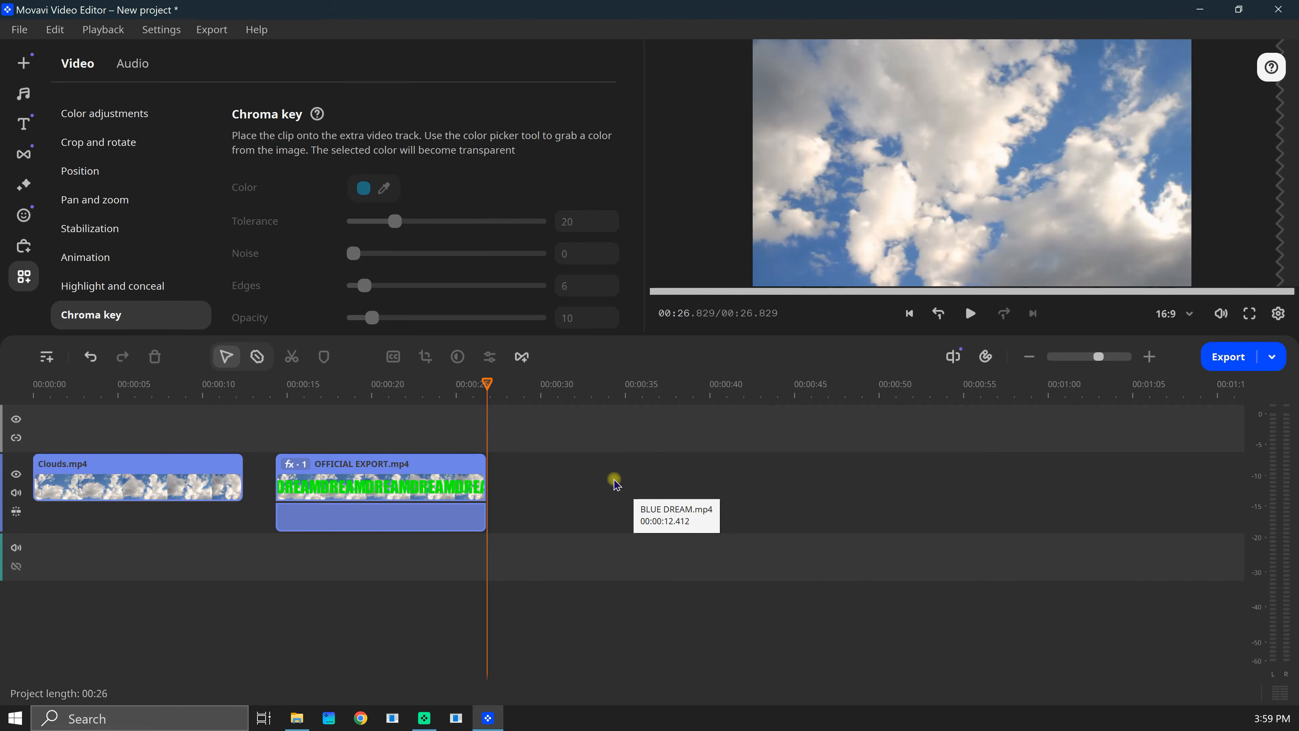
Stack the OFFICIAL EXPORT clip directly over the Clouds clip and rotate the Clouds clip twice to turn it upside down
left_click_drag(381, 479, 132, 482)
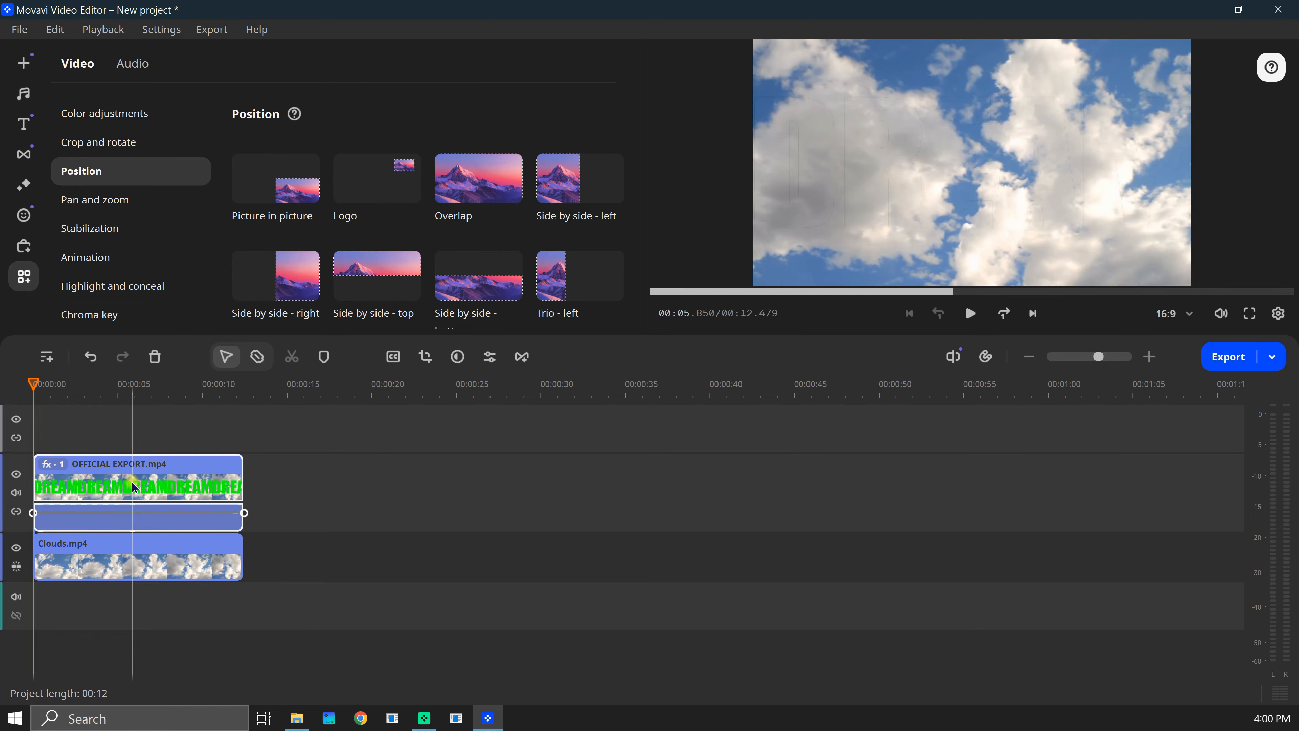
left_click(99, 558)
left_click(143, 143)
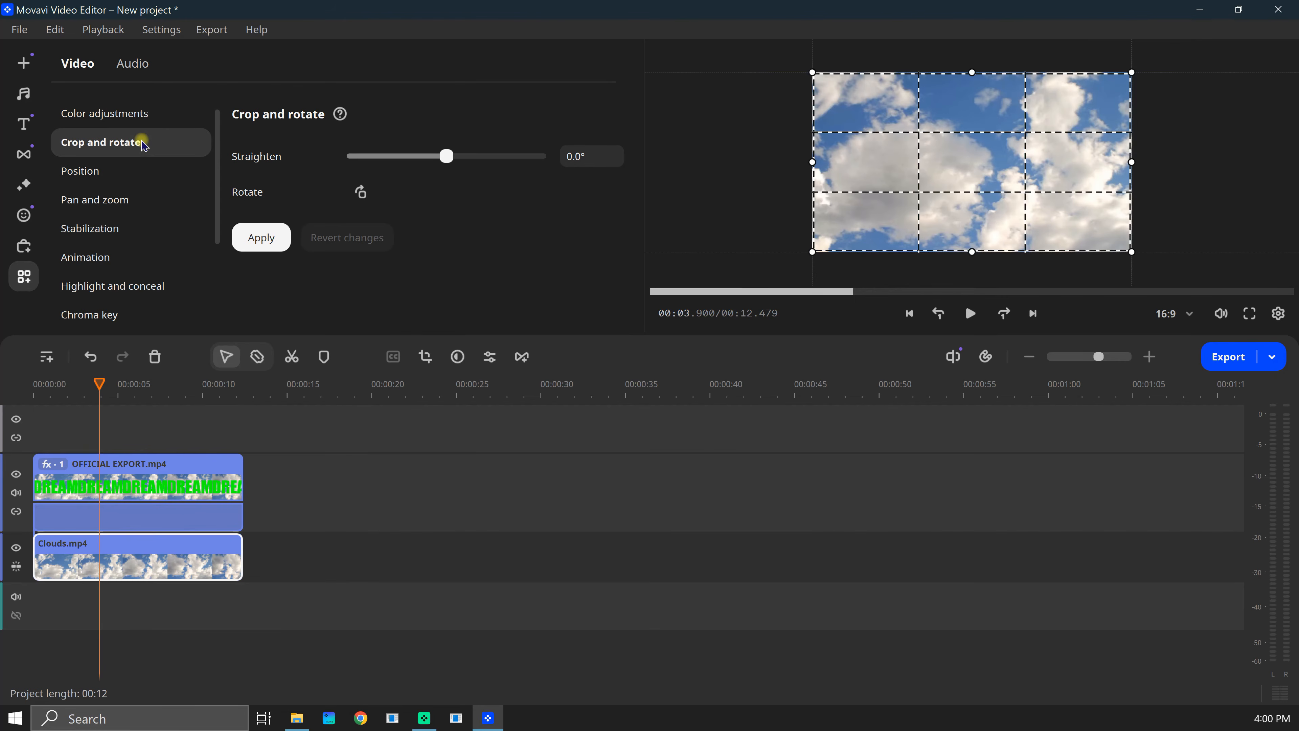
left_click(357, 195)
left_click(357, 194)
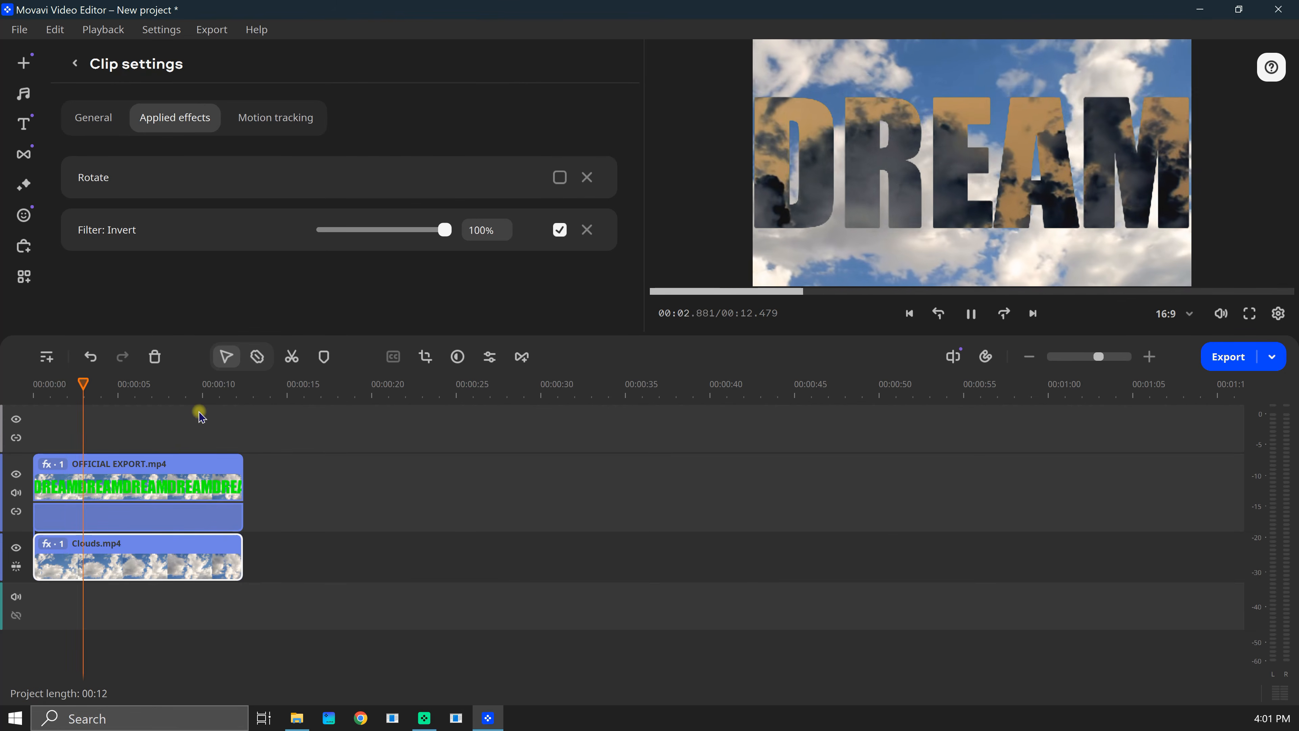
Open the clip settings of the OFFICIAL EXPORT clip
left_click(52, 483)
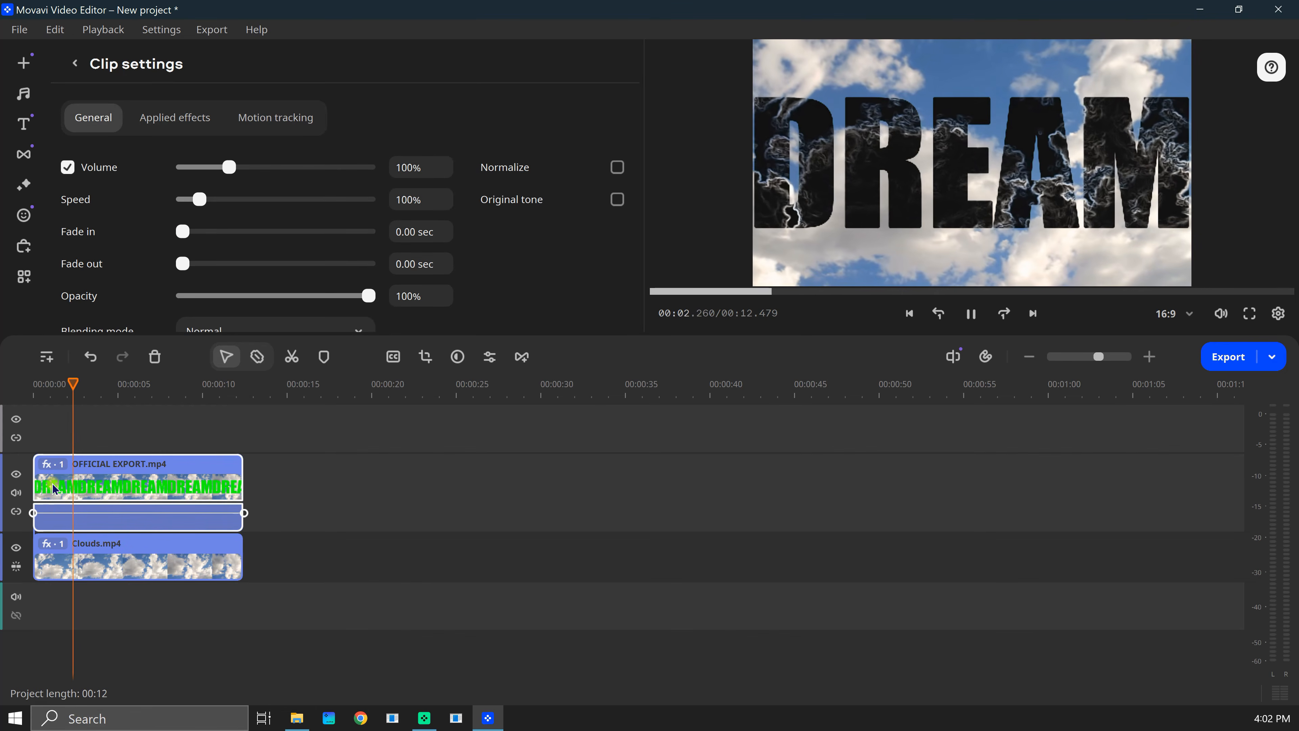